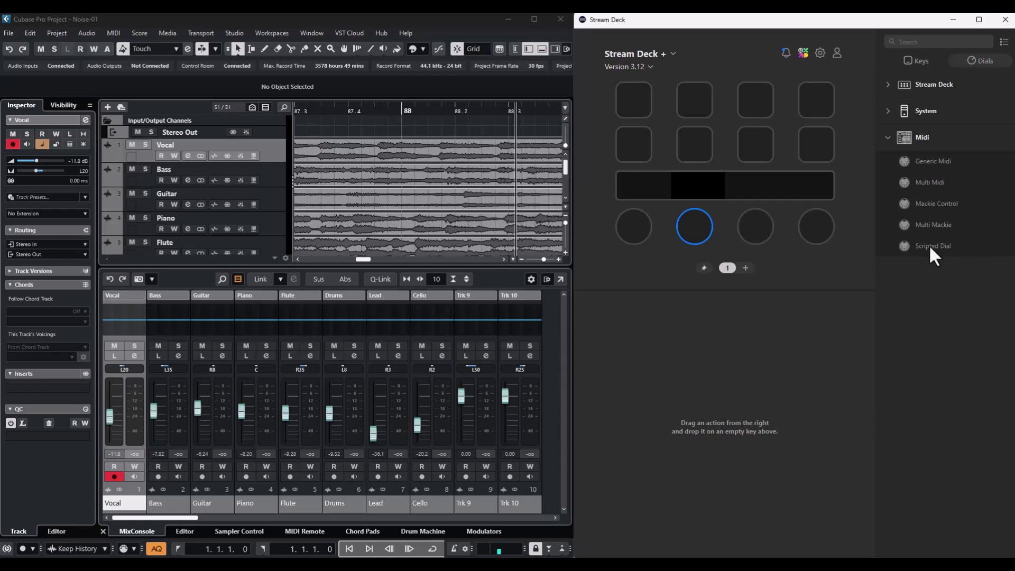
- Drag the Scripted Dial action from the Midi category onto the second dial slot
left_click_drag(929, 245, 695, 224)
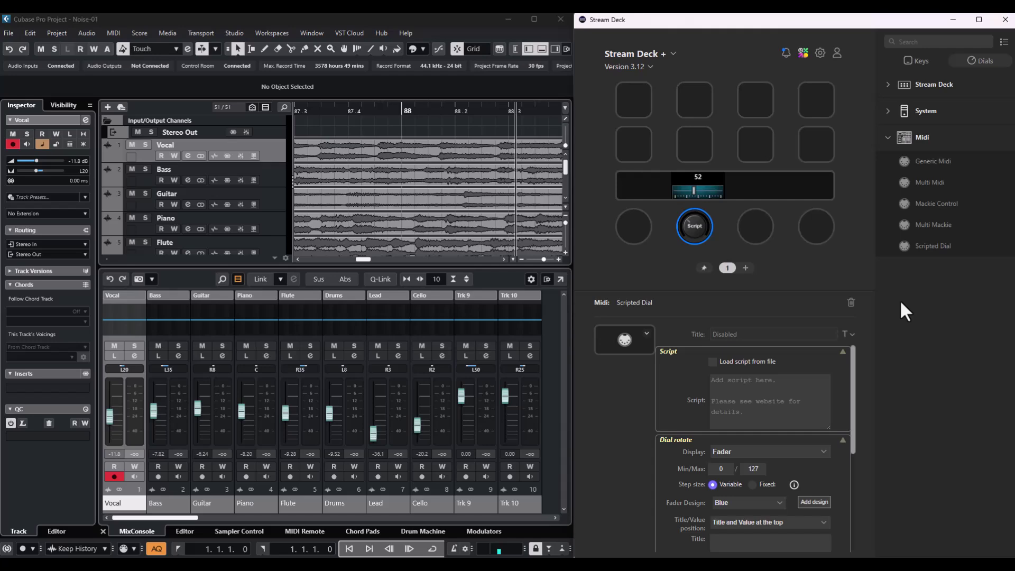
- Scroll the dial's properties down to the Dial rotate section beside sd_example0.midiScript
scroll(772, 397, "down", 2)
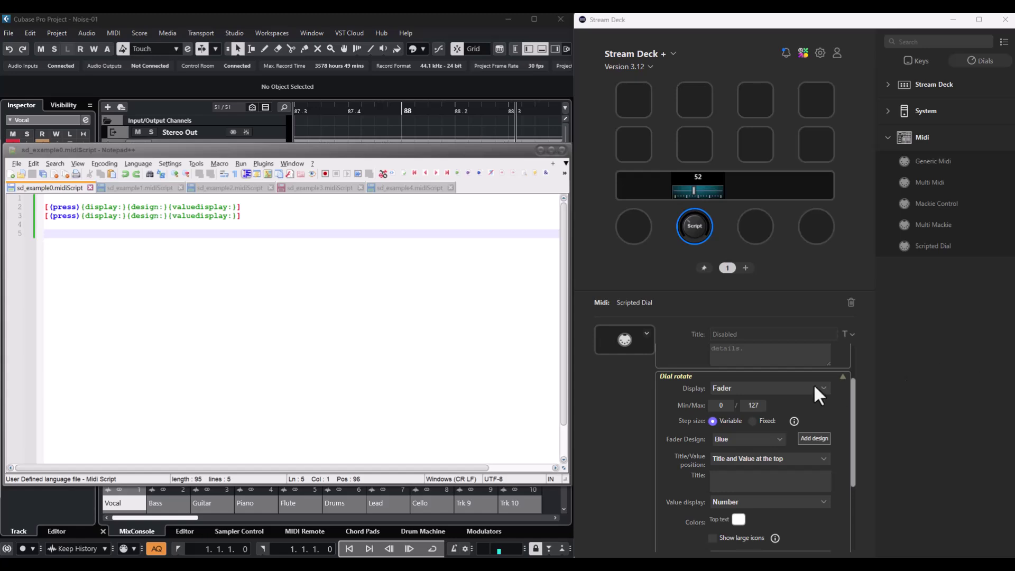
- Switch the dial display to V-pot and paste V-pot after display: on line 2
left_click(740, 388)
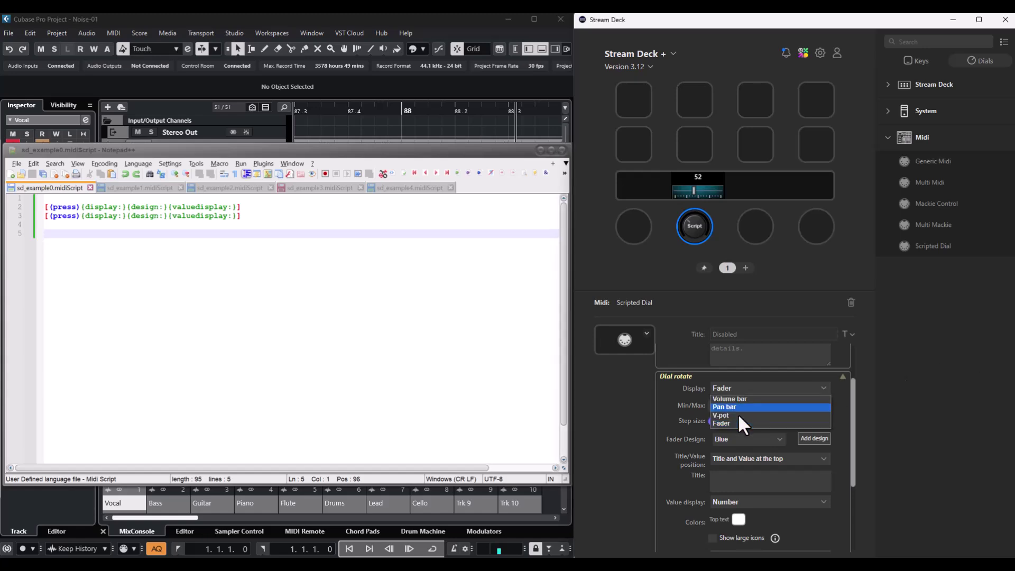
left_click(741, 416)
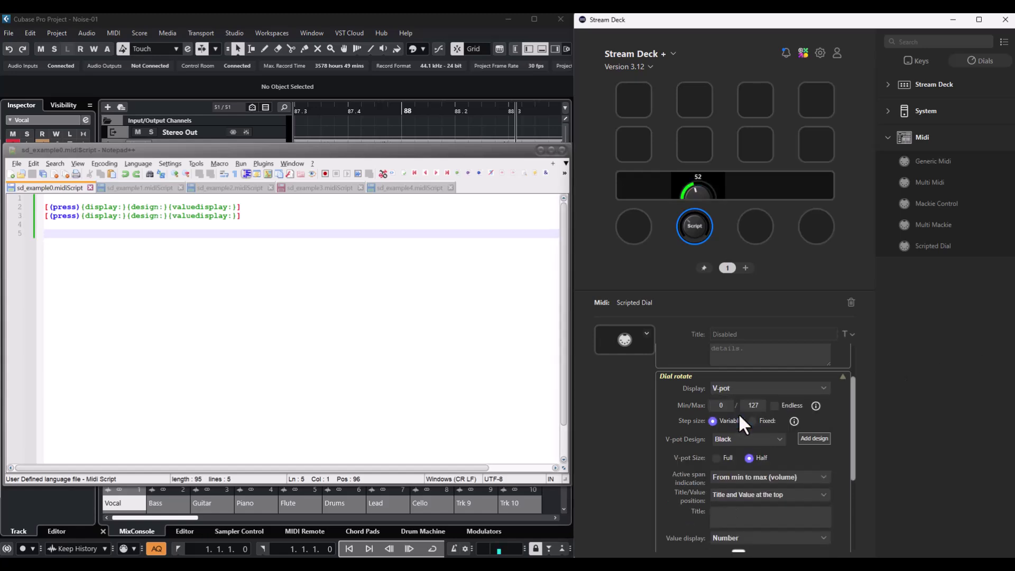
left_click(768, 384)
left_click(123, 207)
right_click(127, 211)
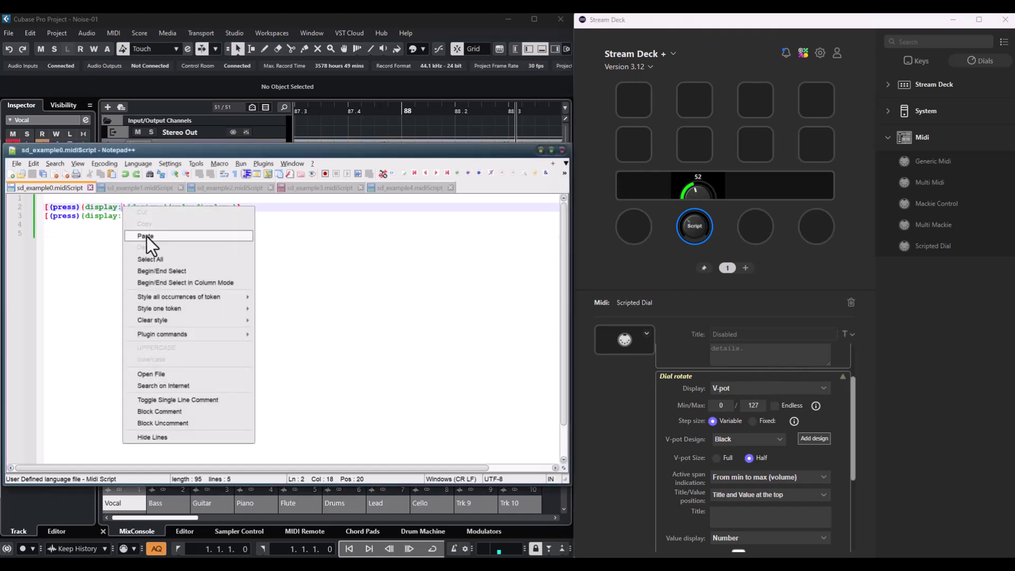
left_click(142, 239)
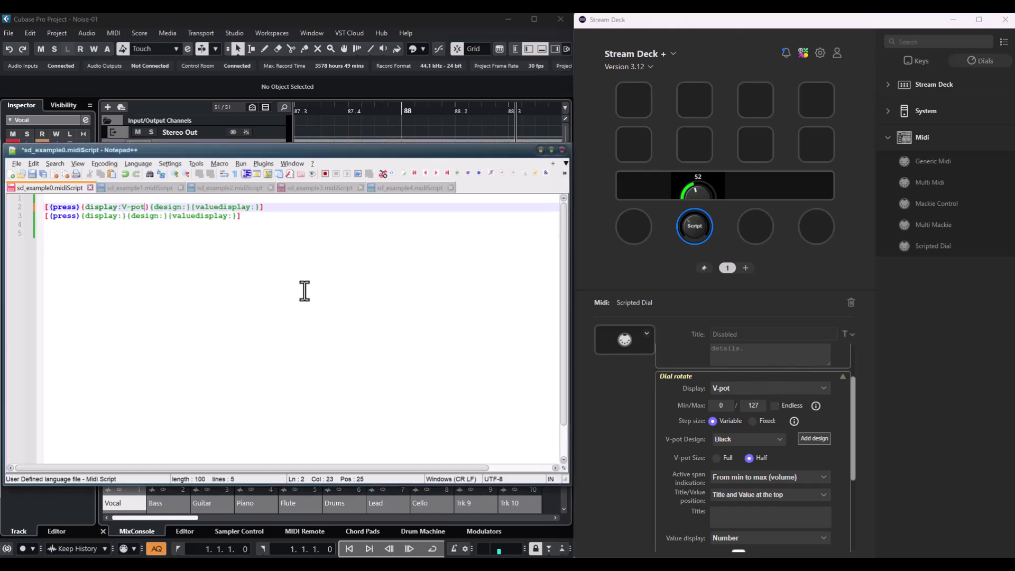
- Choose the Black/Silver V-pot design and paste it after design: on line 2
left_click(743, 438)
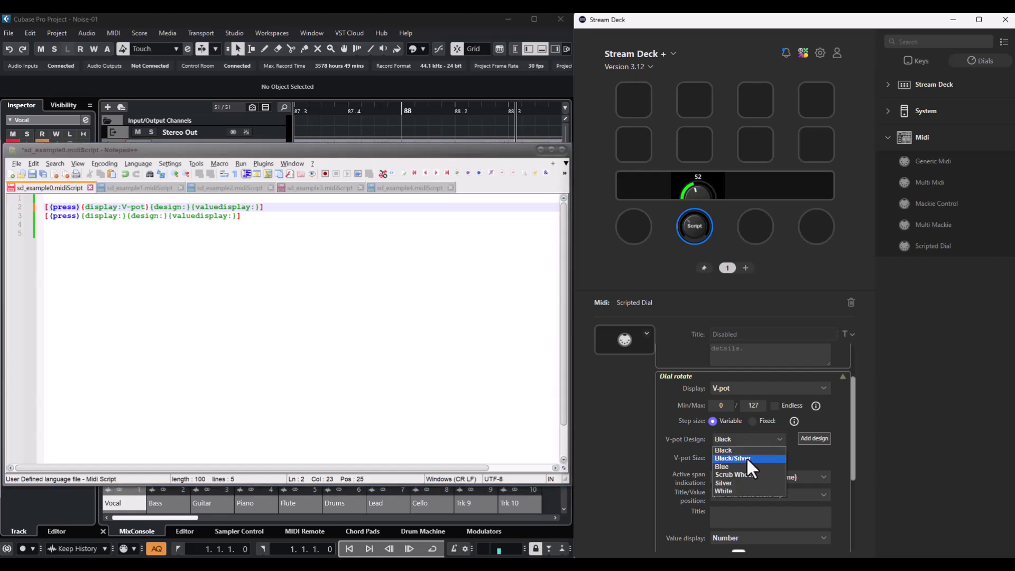
left_click(747, 457)
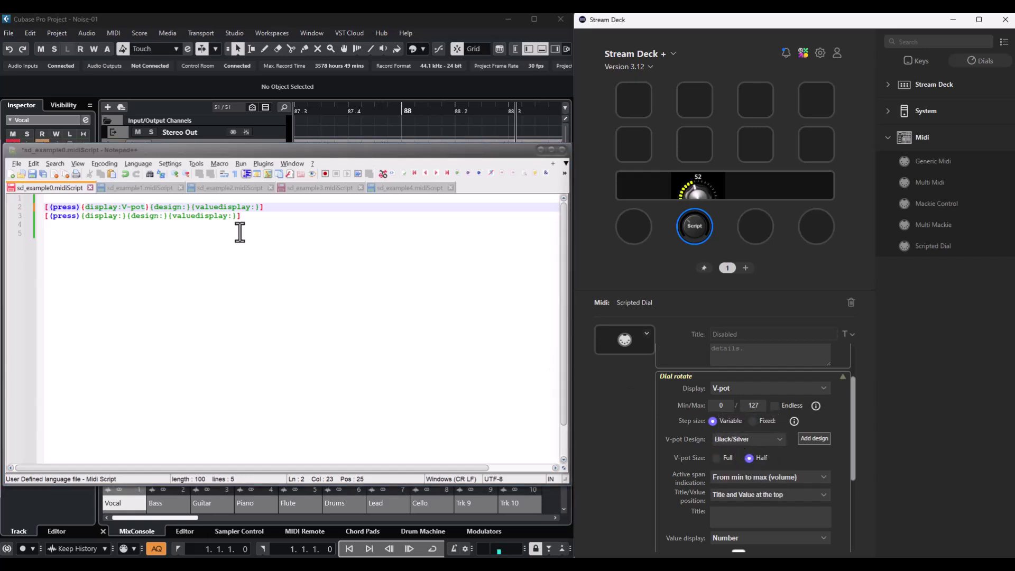
left_click(186, 207)
key("ctrl+v")
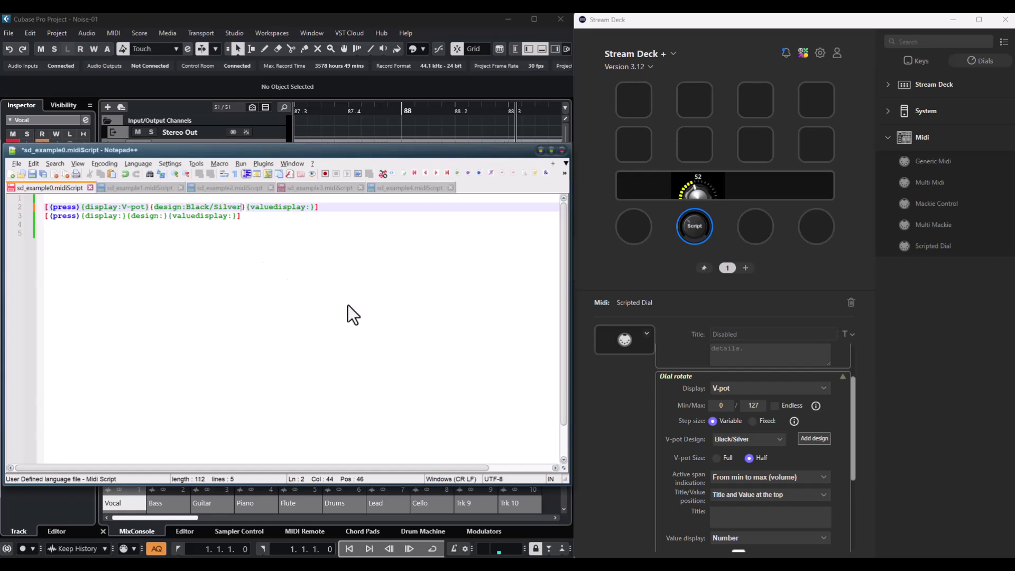
- Set value display to Panning L100-R100 and paste it after valuedisplay: on line 2
left_click(734, 538)
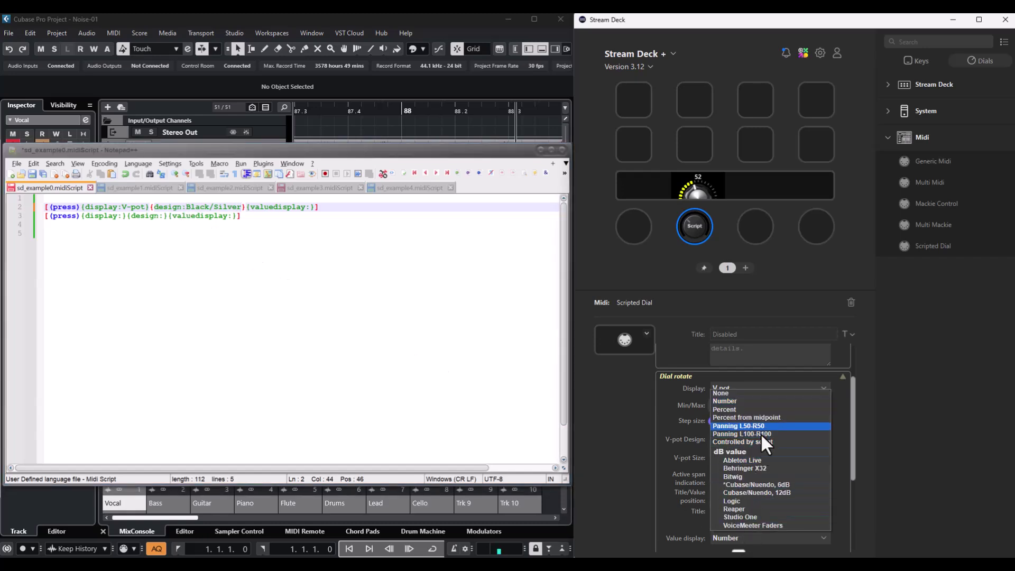
left_click(760, 433)
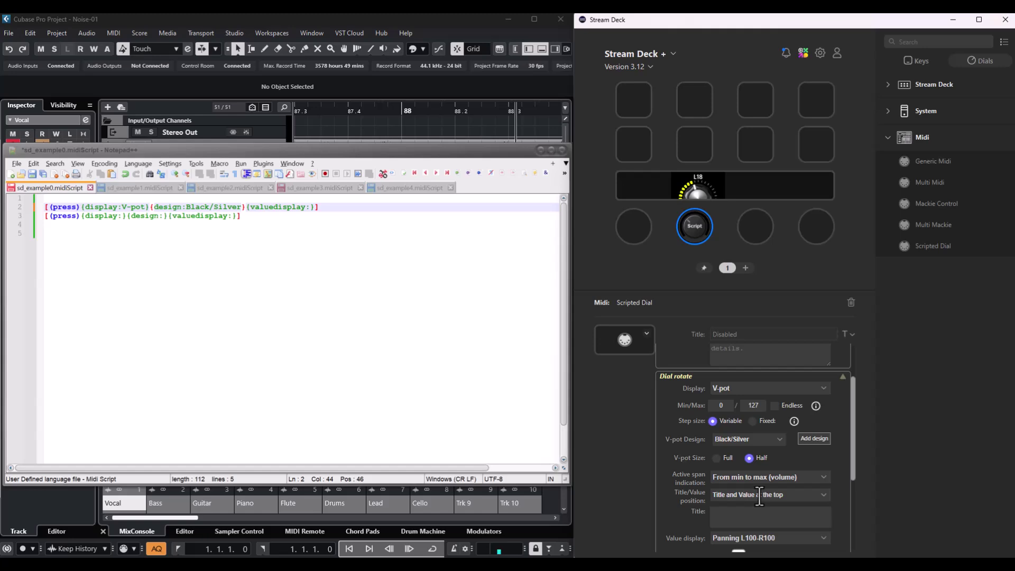
left_click(762, 549)
left_click(309, 207)
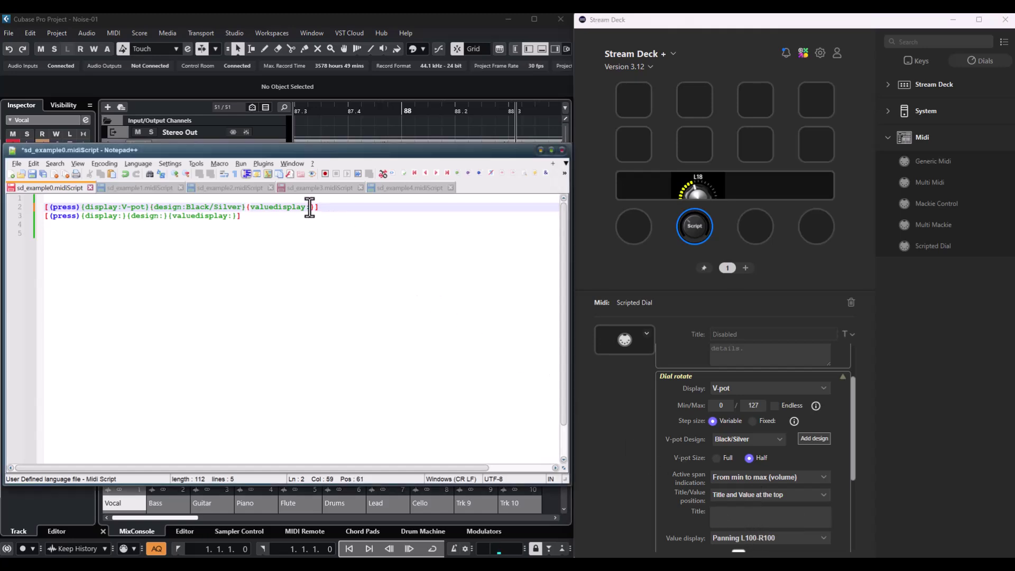
key("ctrl+v")
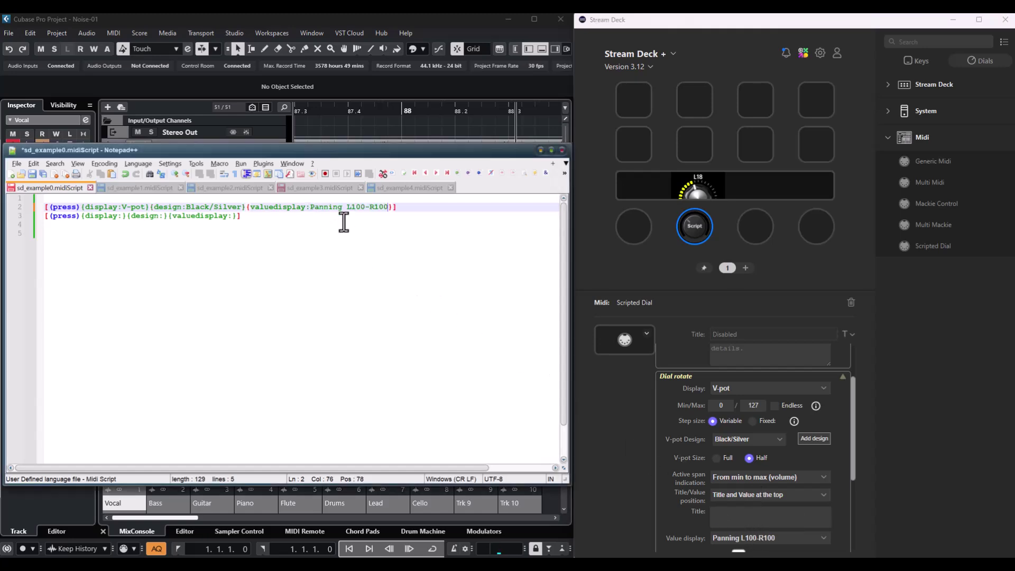
- Set the dial to a Fader with Gradient strip design, entering both into line 3
left_click(747, 388)
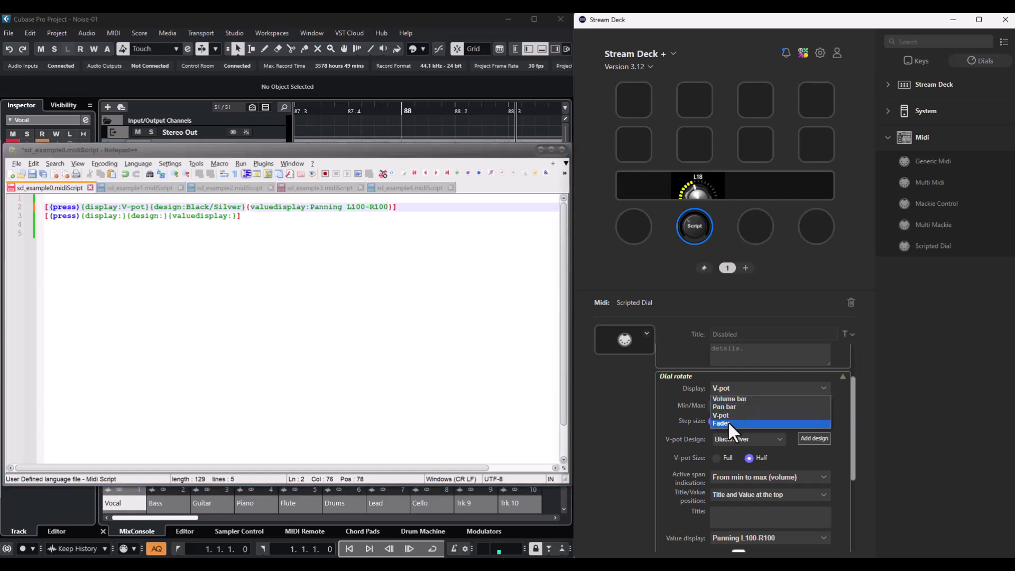
left_click(730, 417)
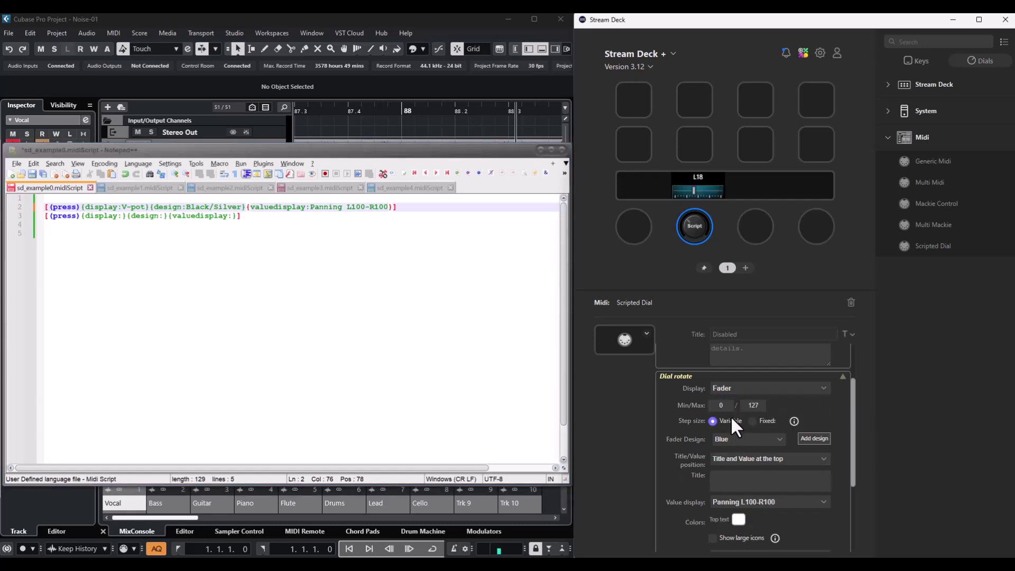
left_click(123, 218)
type("Fader")
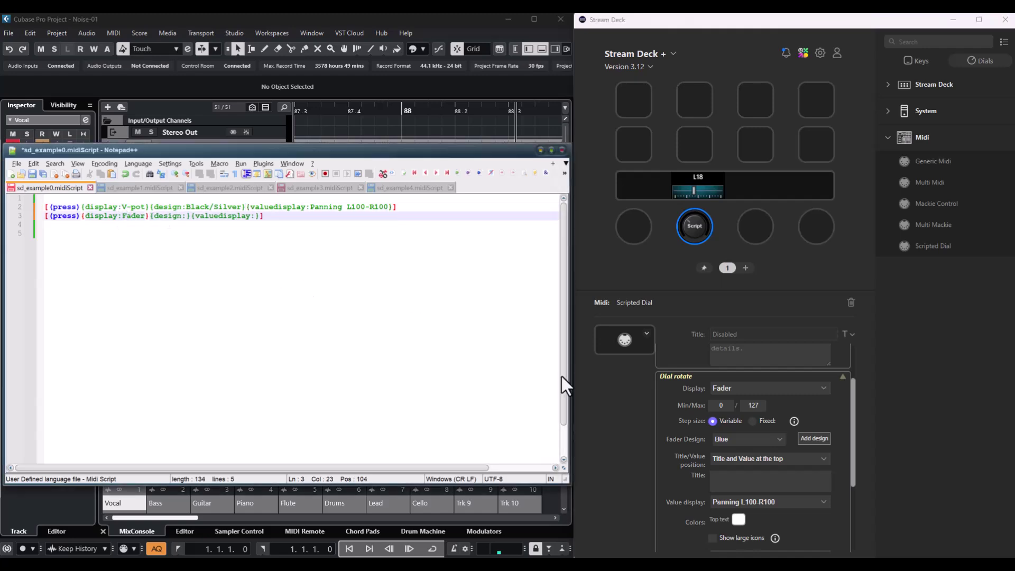
left_click(734, 436)
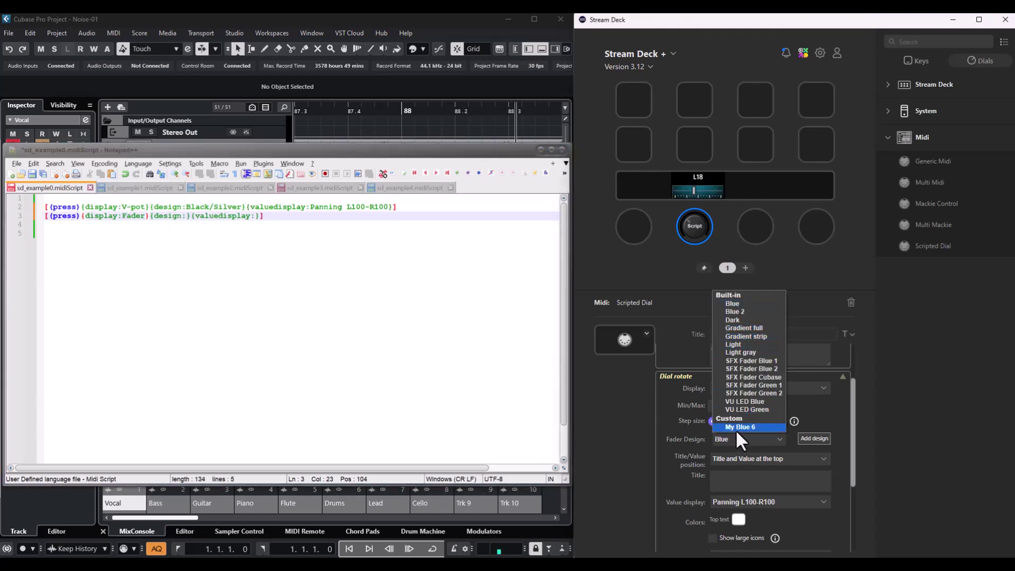
left_click(761, 335)
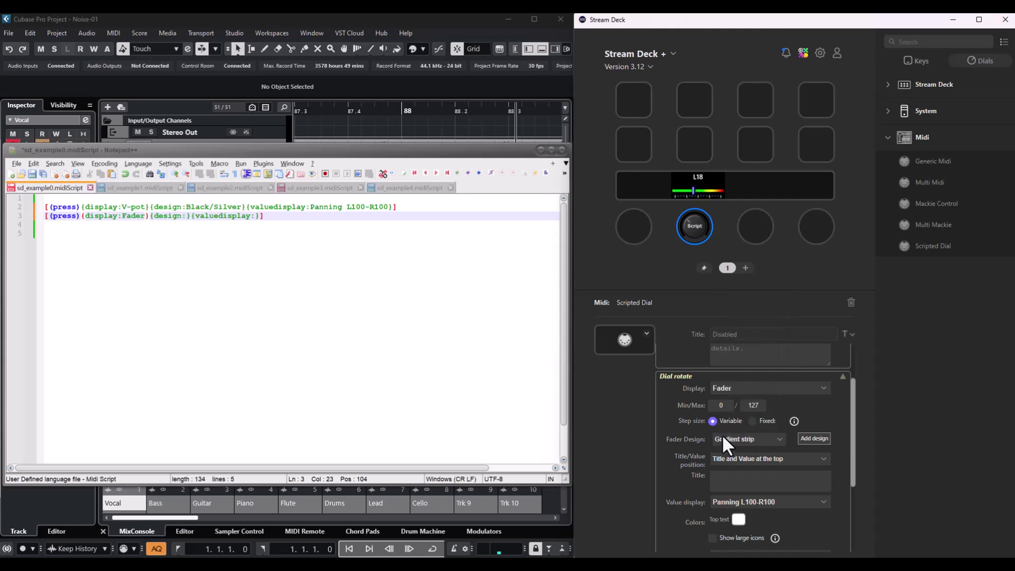
left_click(184, 217)
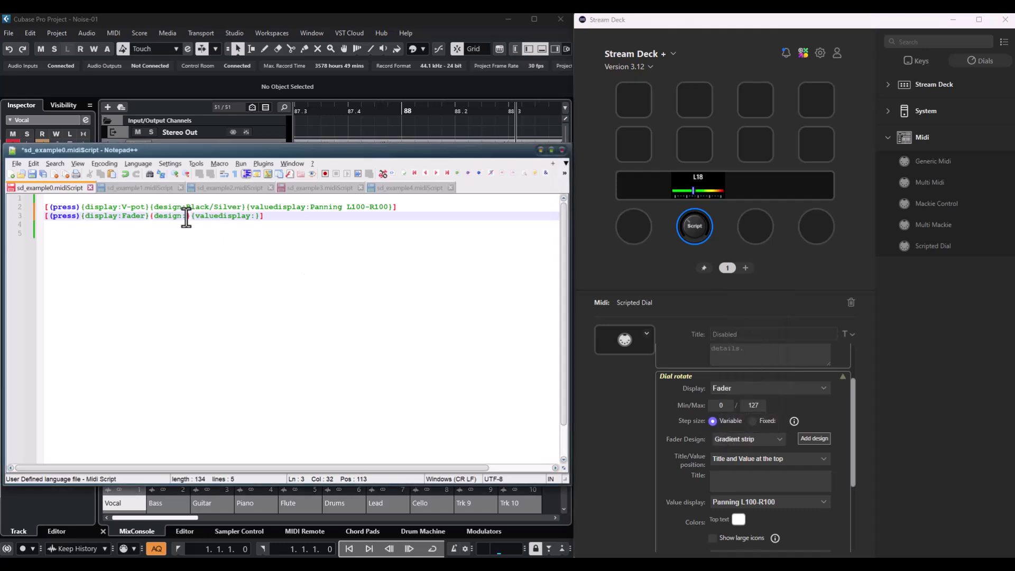
key("ctrl+v")
- Choose the *Cubase/Nuendo, 6dB value display, paste it into line 3, and save the script
left_click(782, 498)
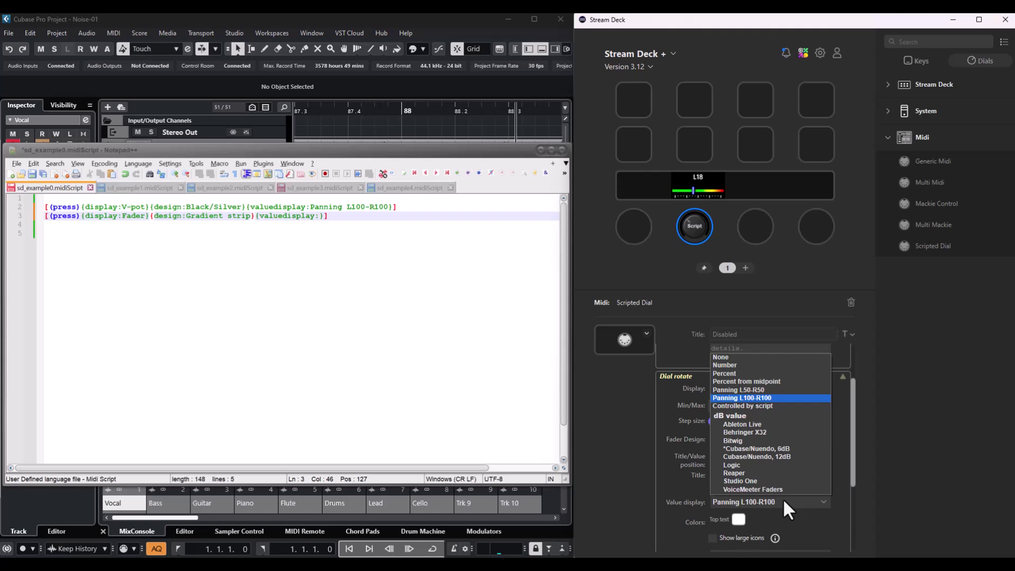
left_click(748, 447)
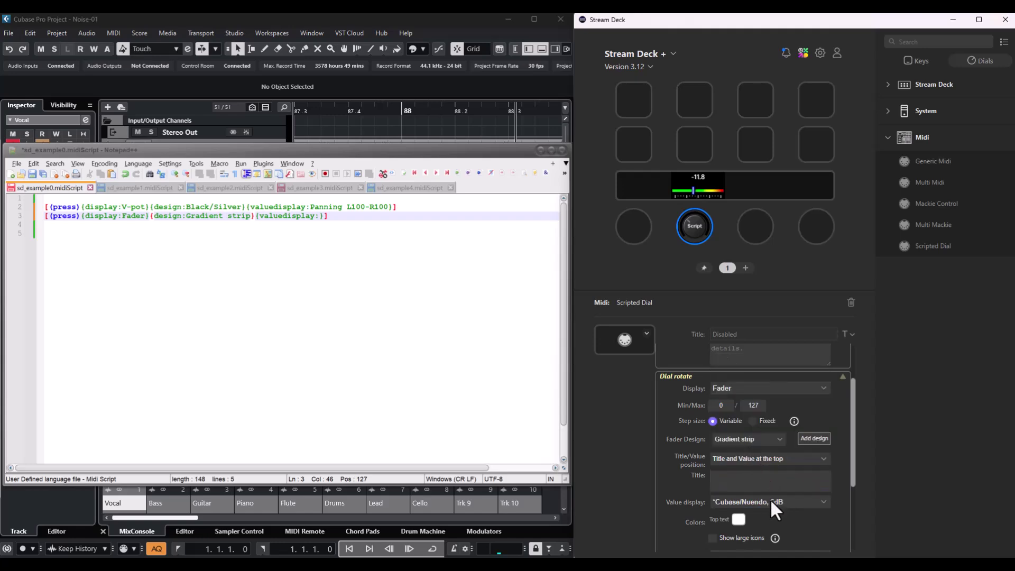
left_click(318, 217)
key("ctrl+v")
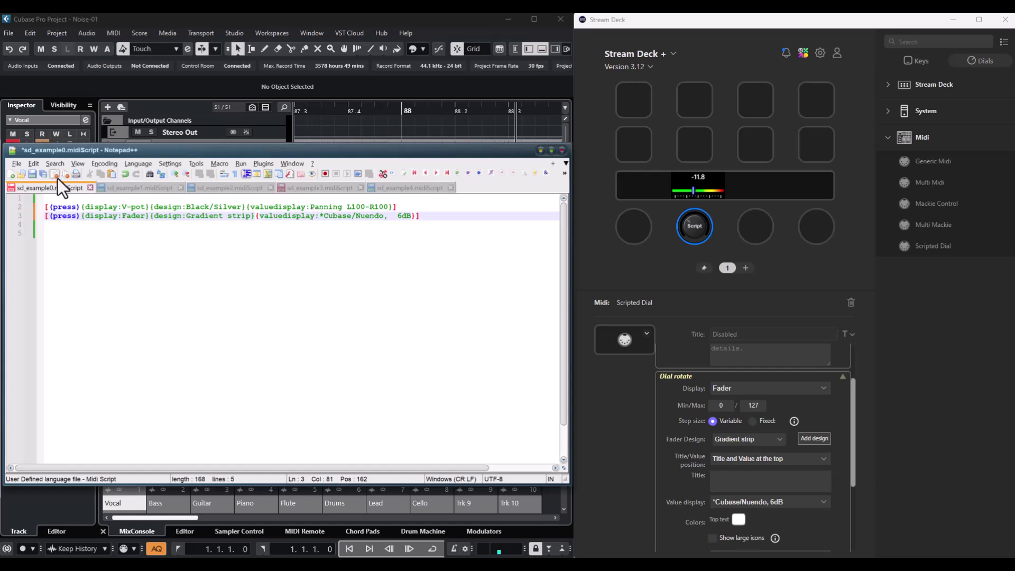
left_click(32, 175)
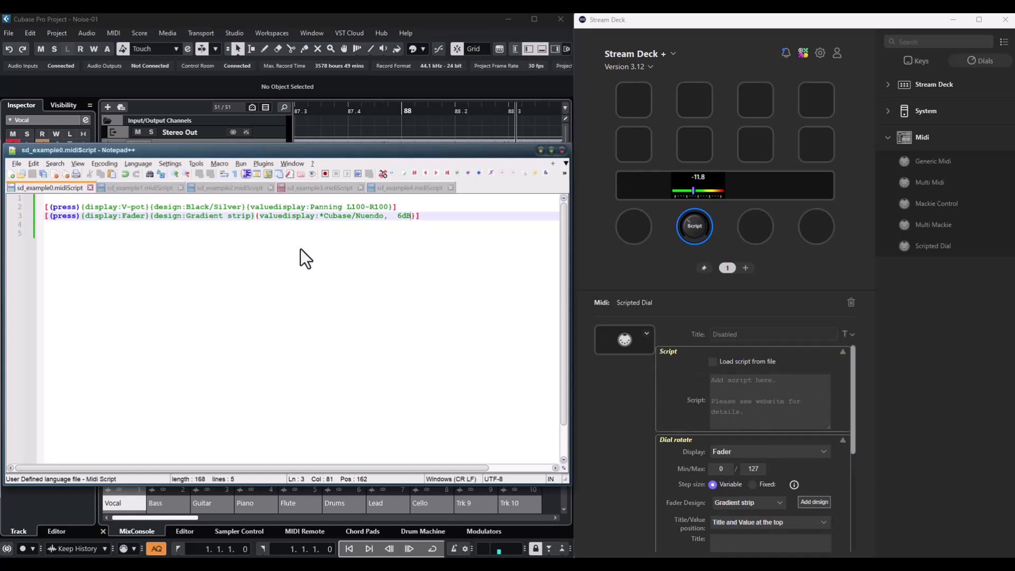
- Enable 'Load script from file' on the Scripted Dial
left_click(712, 362)
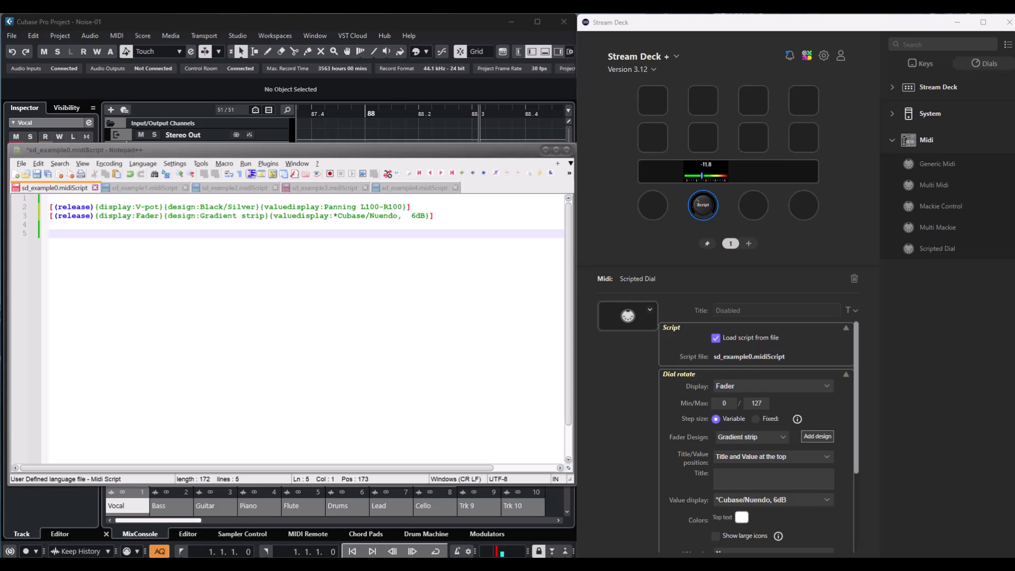
- Add the :n release filter after release on line 2, replacing an initial :r
left_click(91, 207)
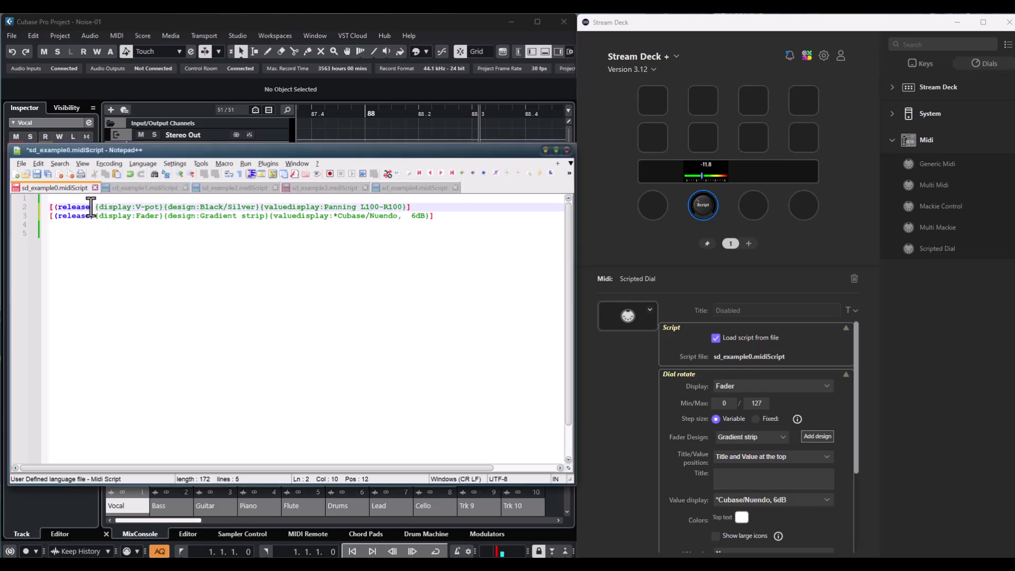
type(":r")
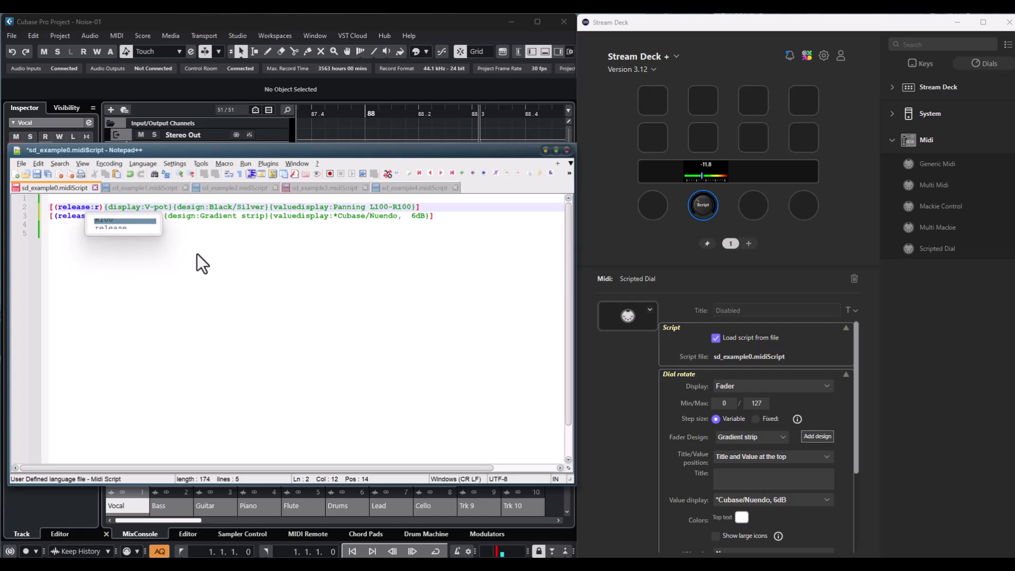
left_click(271, 287)
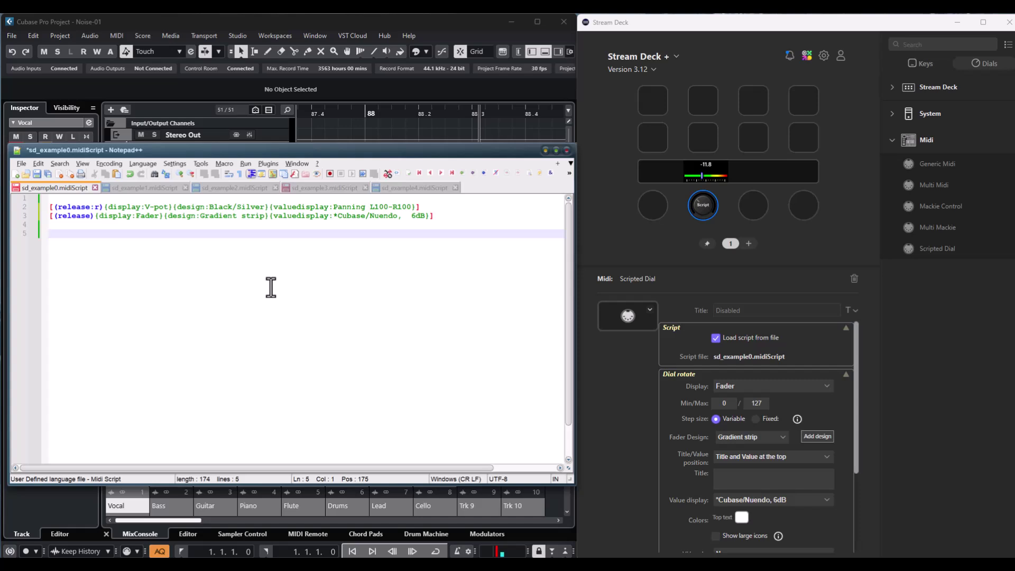
left_click(100, 209)
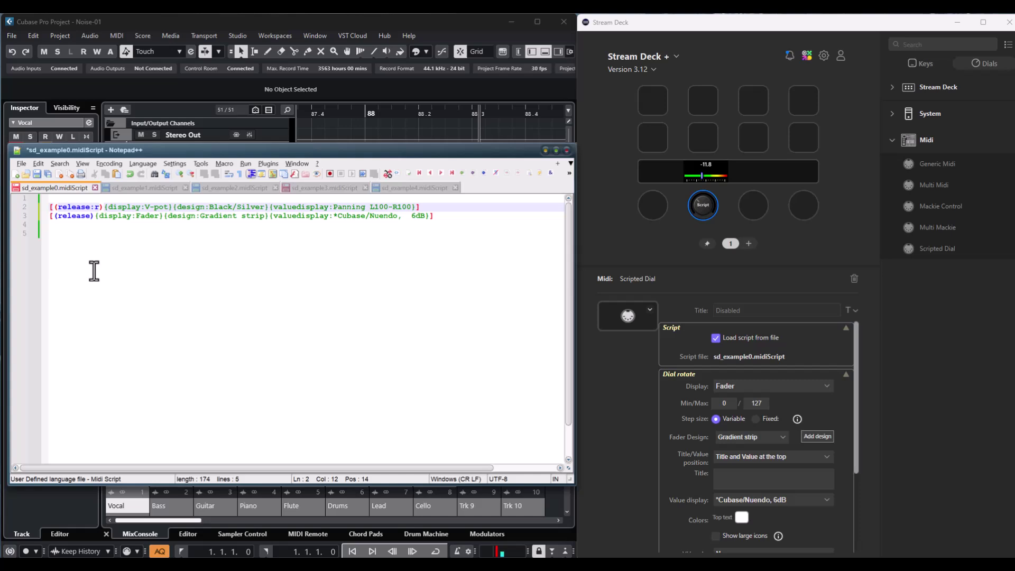
key("BackSpace")
type("n")
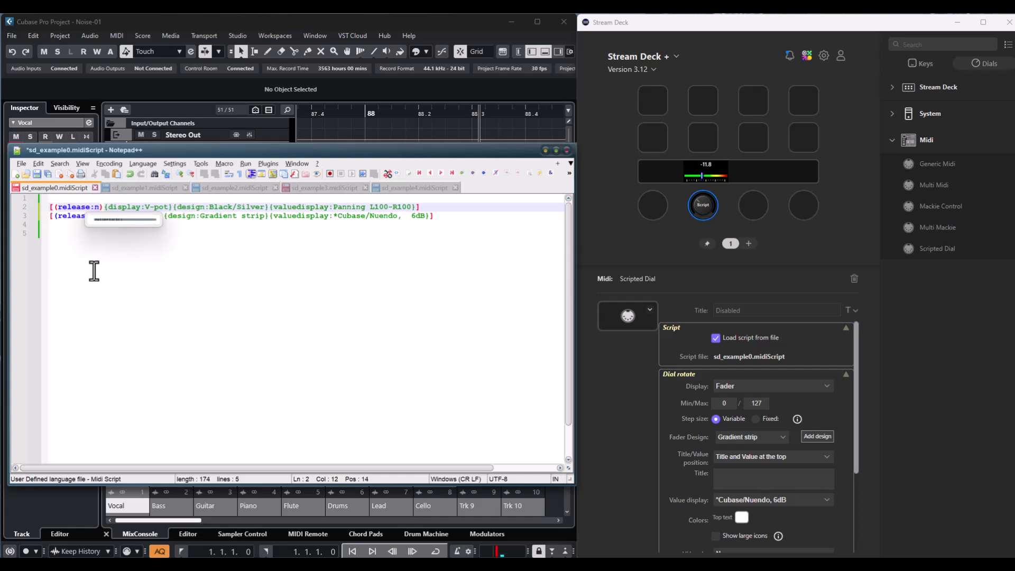
left_click(412, 262)
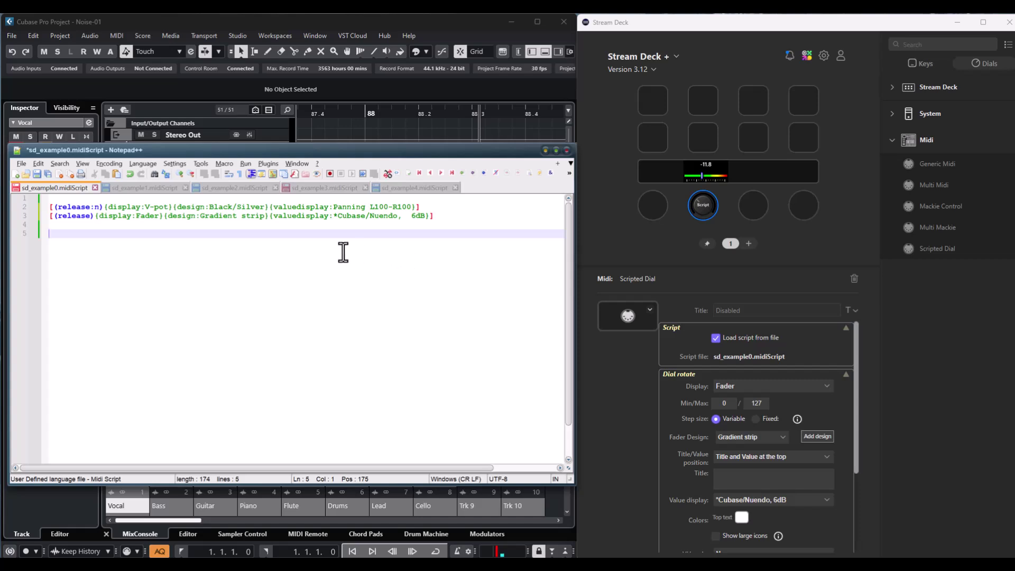
- Add the :n release filter after release on line 3
left_click(90, 216)
type(":n")
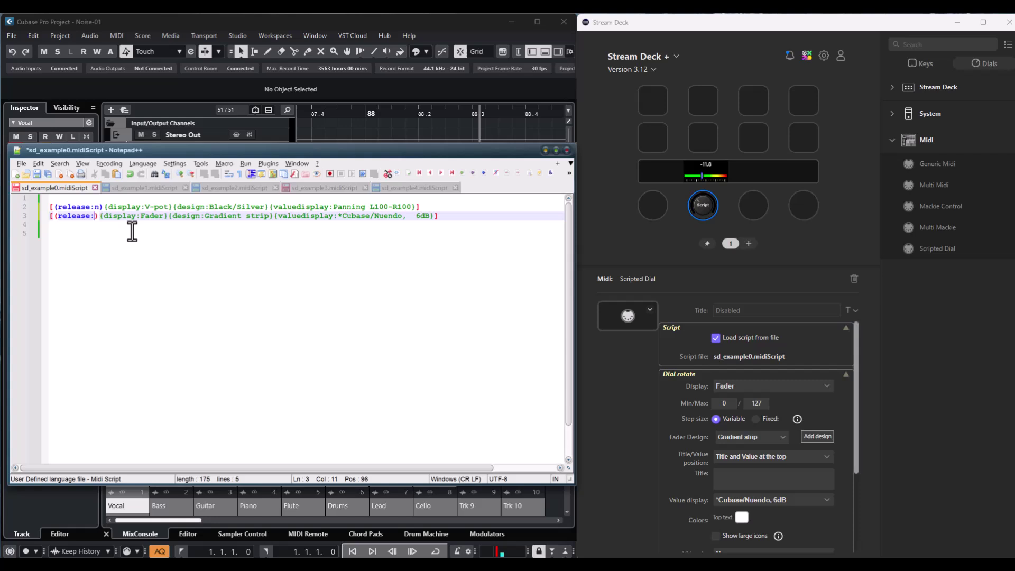
left_click(199, 263)
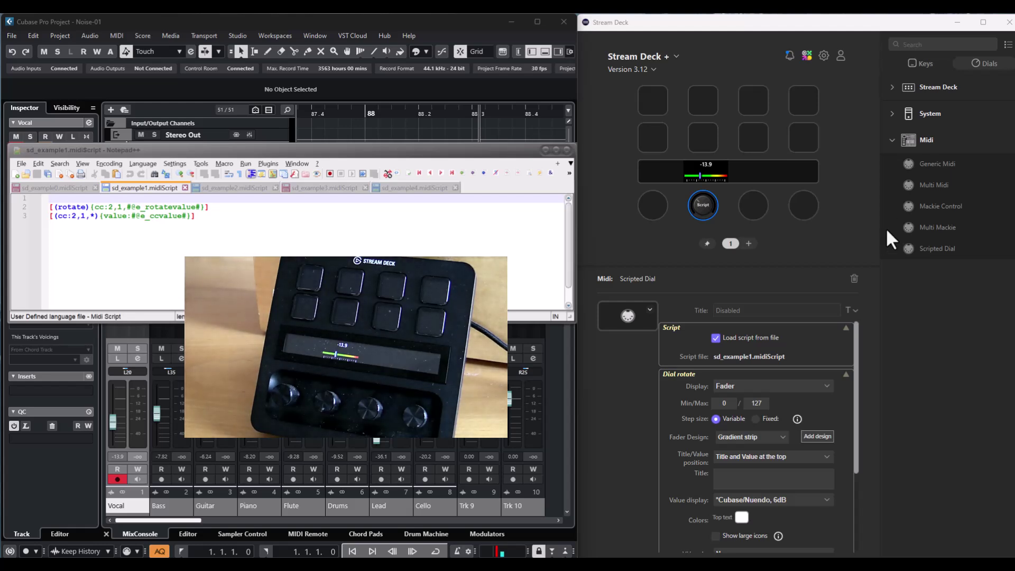
- Drag Cubase's Vocal fader to confirm the dial display follows it
mouse_move(110, 421)
left_mouse_down()
mouse_move(110, 408)
mouse_move(114, 433)
mouse_move(116, 410)
left_mouse_up()
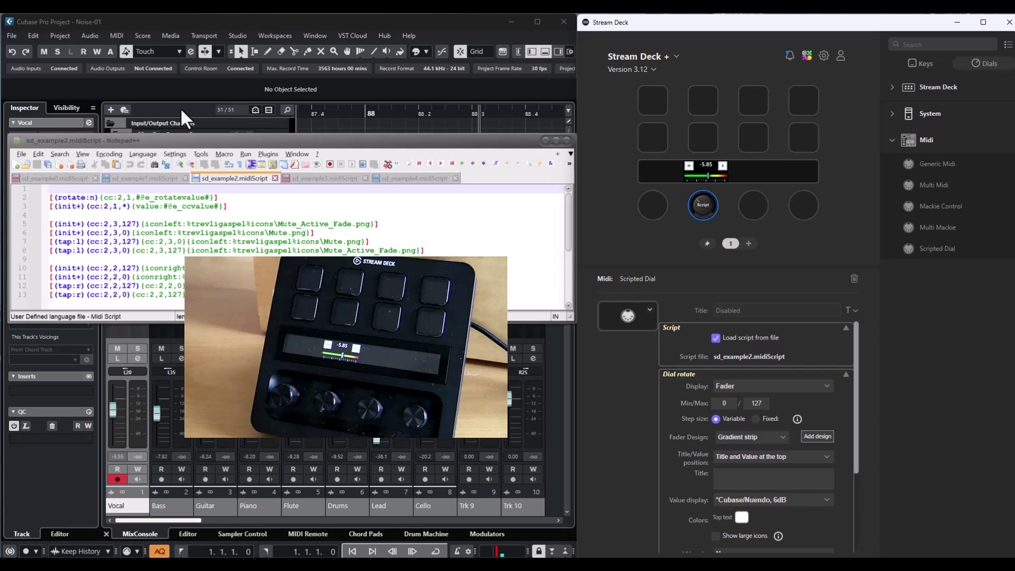
- Mute, unmute, then solo Cubase's Vocal channel to test the sd_example2 script
left_click(116, 348)
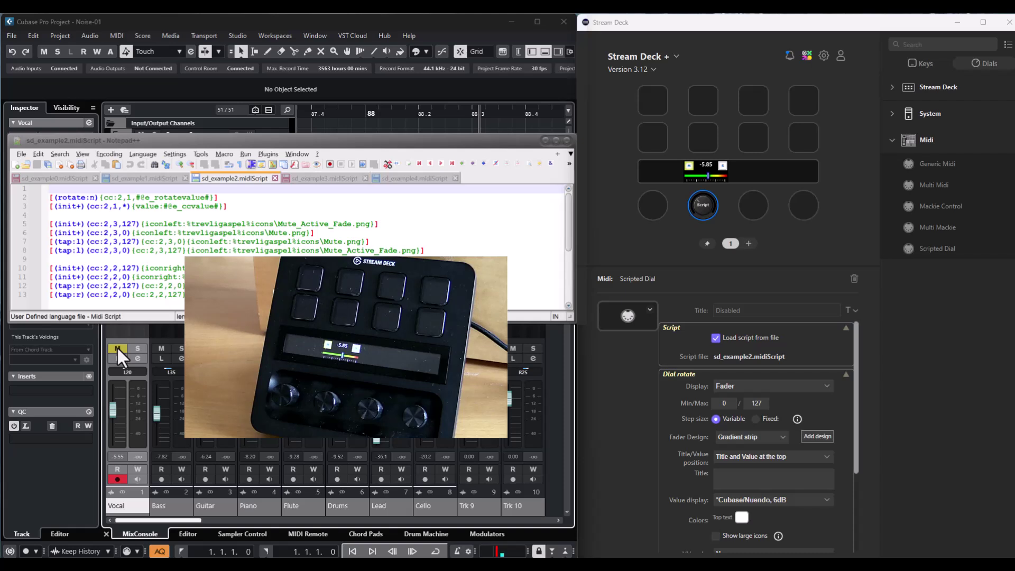
left_click(116, 347)
left_click(139, 347)
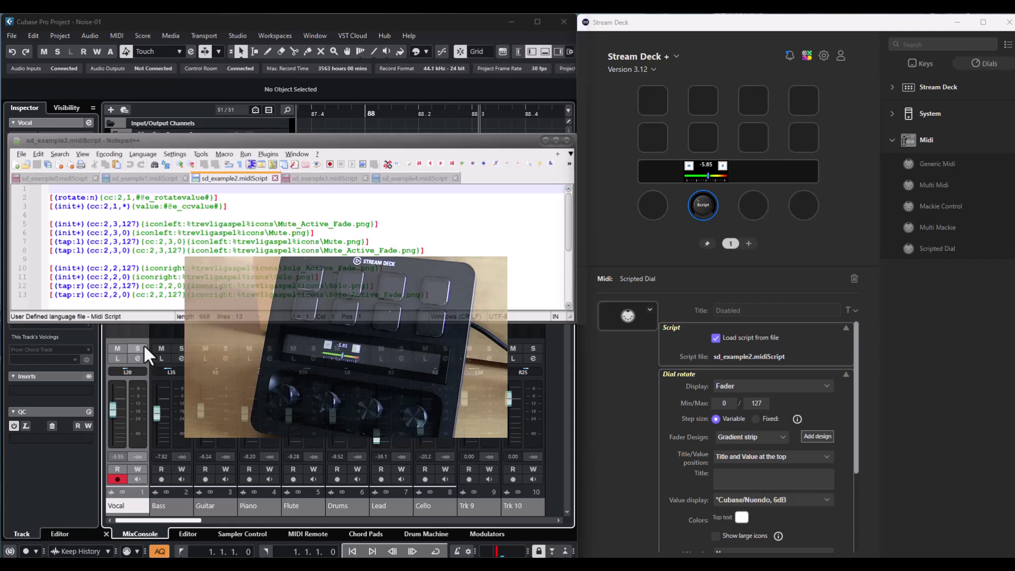